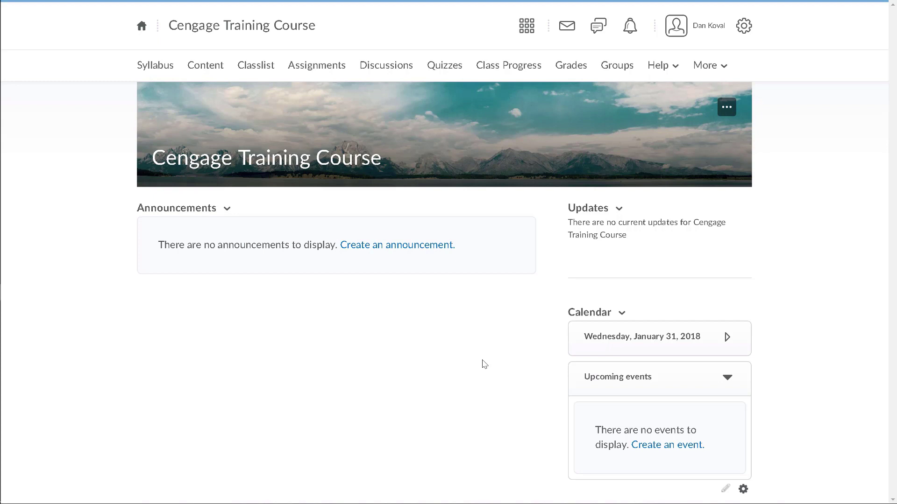
# Step: Go to Course Builder through More > Course Admin
pyautogui.click(707, 75)
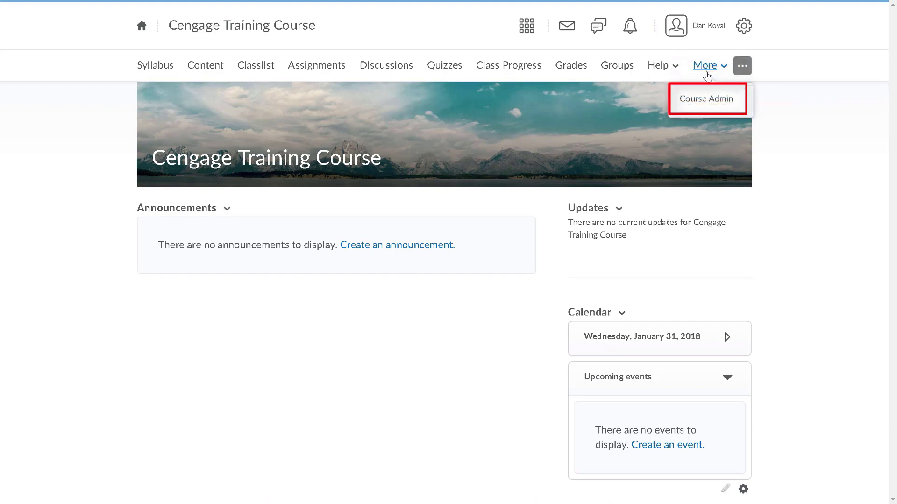
pyautogui.click(697, 105)
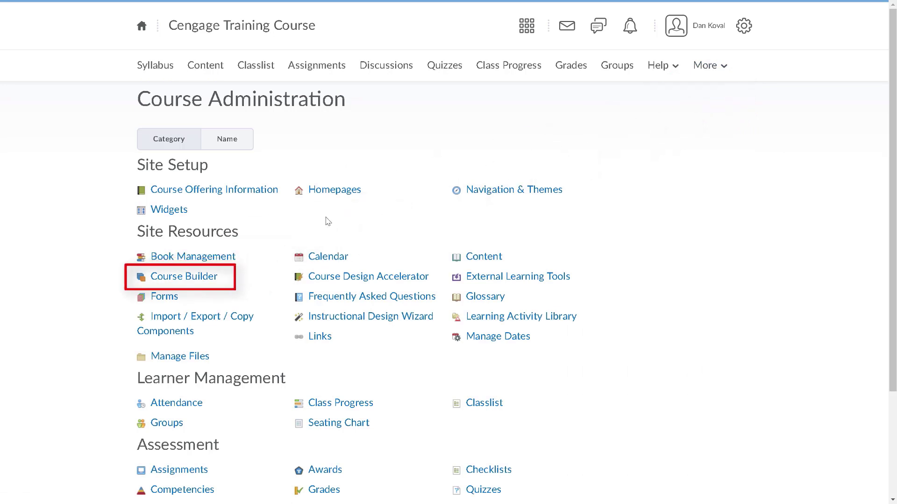
pyautogui.click(223, 276)
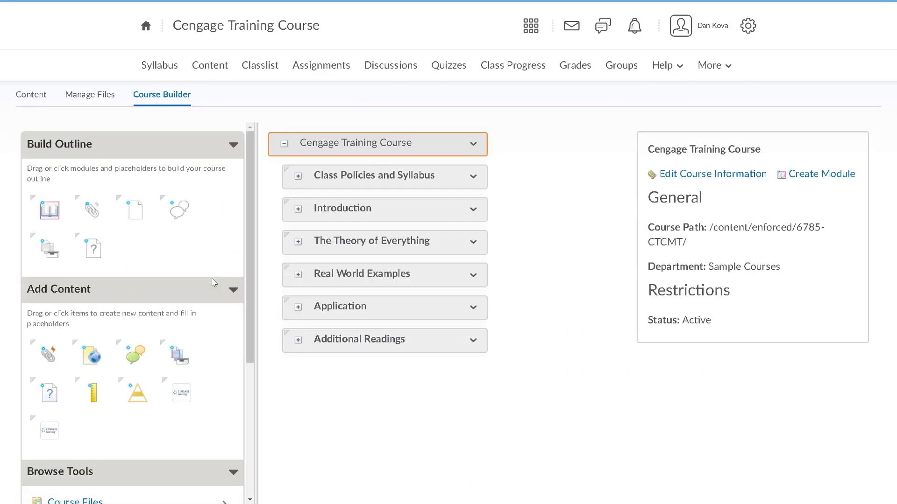
# Step: Add a new module named 'Cengage Access and Registration' to the course outline
pyautogui.moveTo(65, 226); pyautogui.dragTo(294, 179)
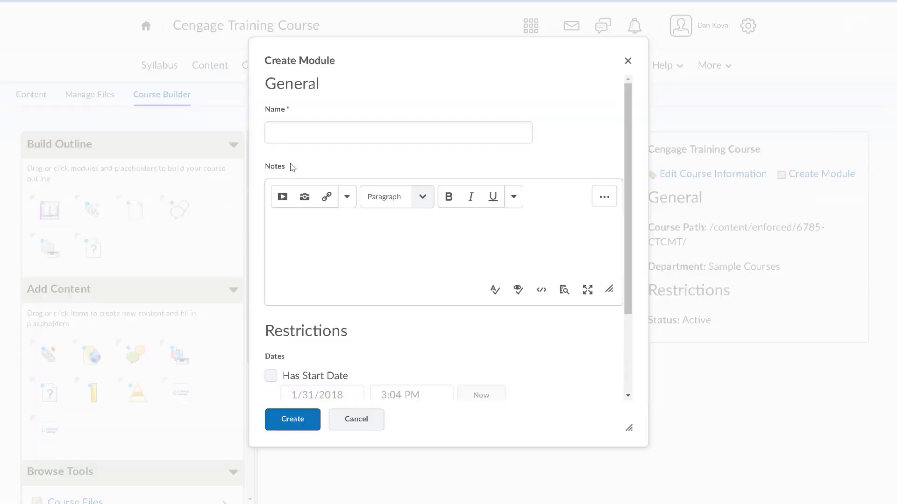
pyautogui.click(310, 136)
pyautogui.write('Cengage Access and Registration')
pyautogui.click(286, 424)
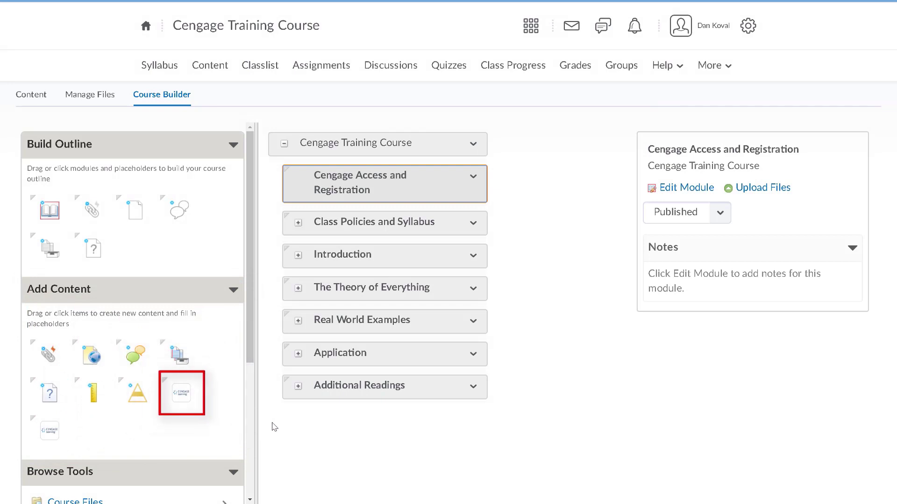
# Step: Add Cengage content to the new module and allow the Cengage integration to access information
pyautogui.moveTo(183, 394); pyautogui.dragTo(316, 201)
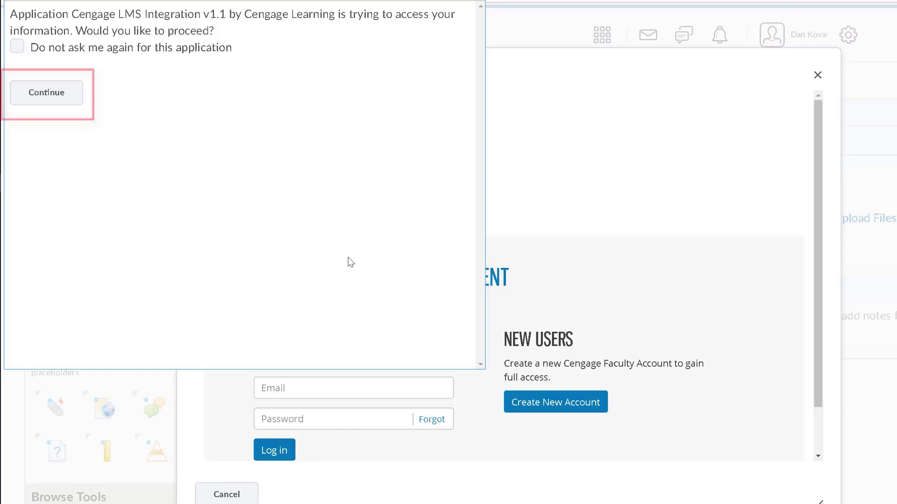
pyautogui.click(67, 93)
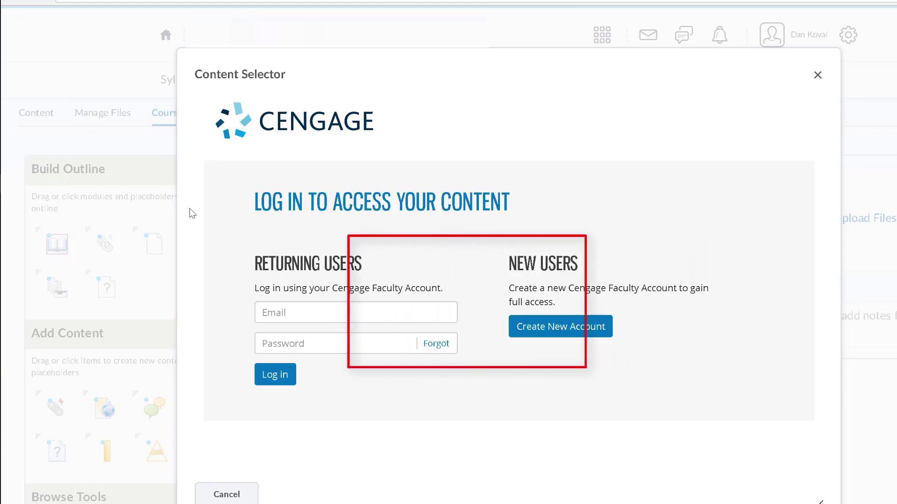
# Step: Log in to the Cengage faculty account with the instructor's e-mail and password
pyautogui.click(289, 310)
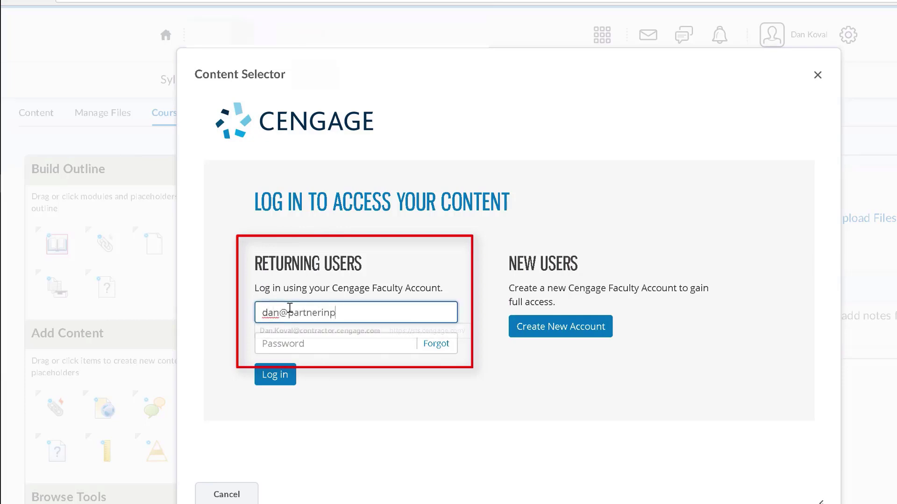
pyautogui.press('Tab')
pyautogui.write('********')
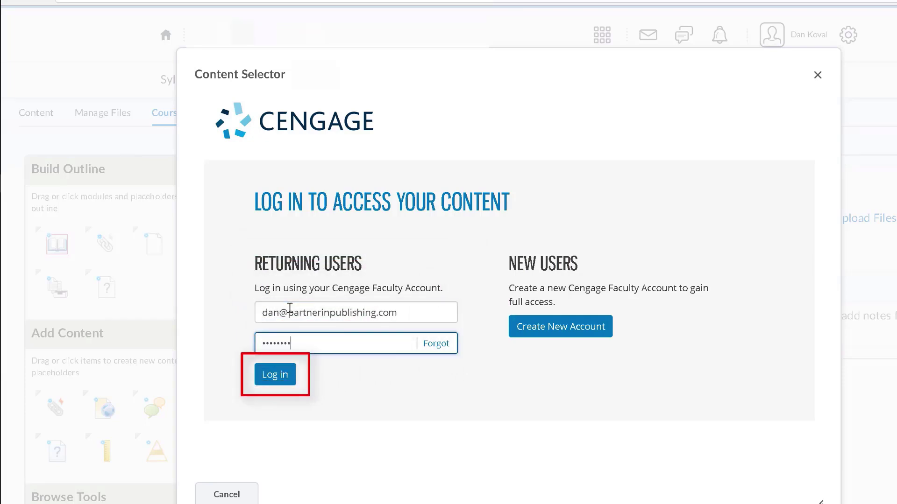
pyautogui.click(286, 374)
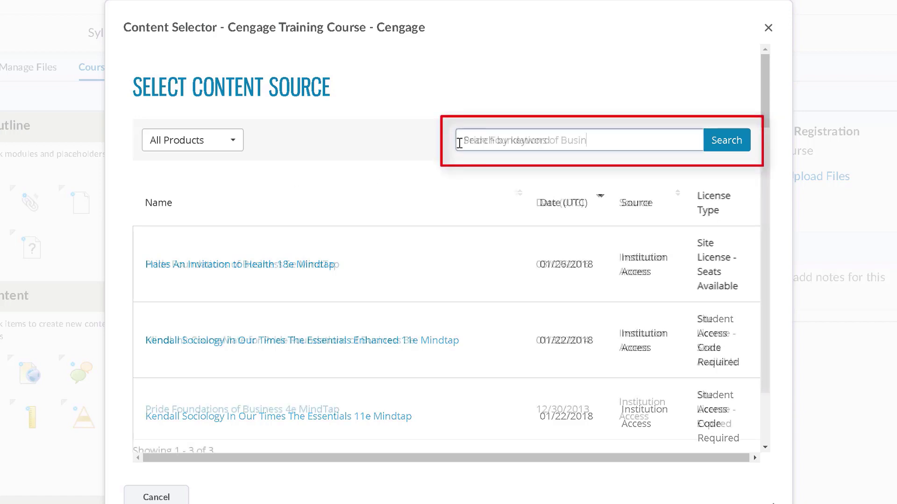
# Step: Search for and select Pride Foundations of Business 5e MindTap
pyautogui.write('ess')
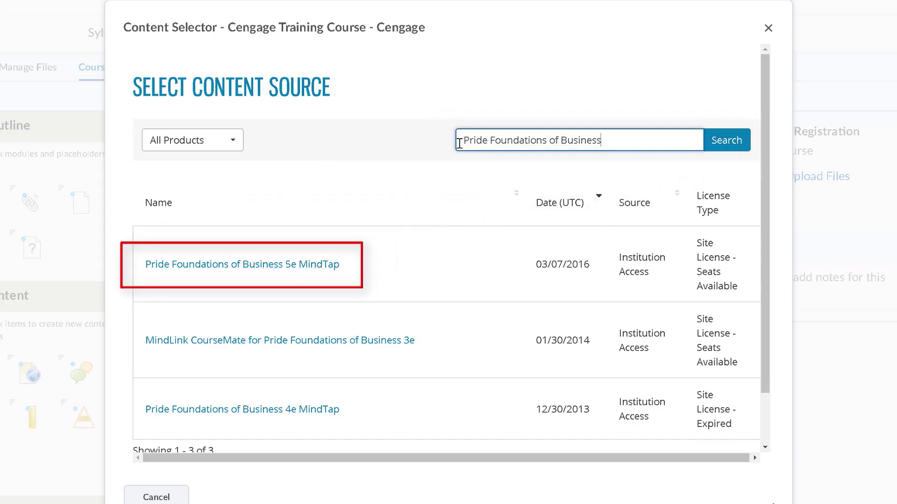
pyautogui.click(323, 265)
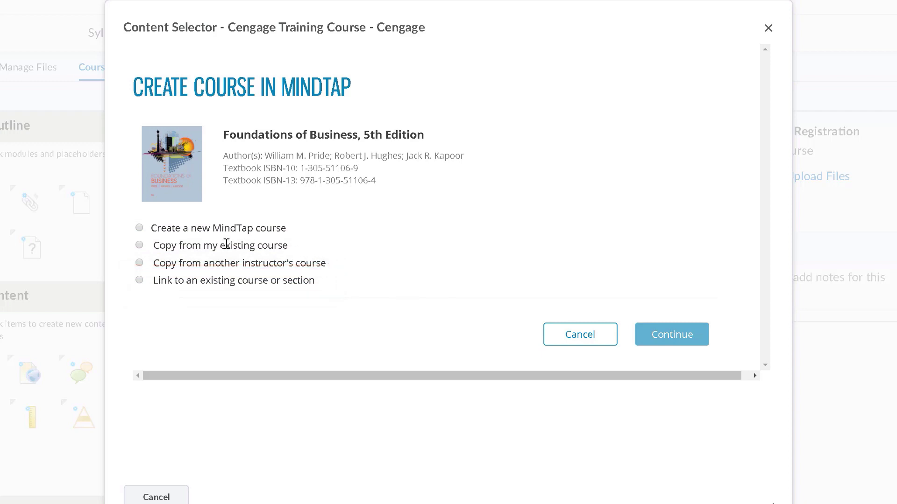
# Step: Compare the new-course and copy-from-existing-course options
pyautogui.click(139, 228)
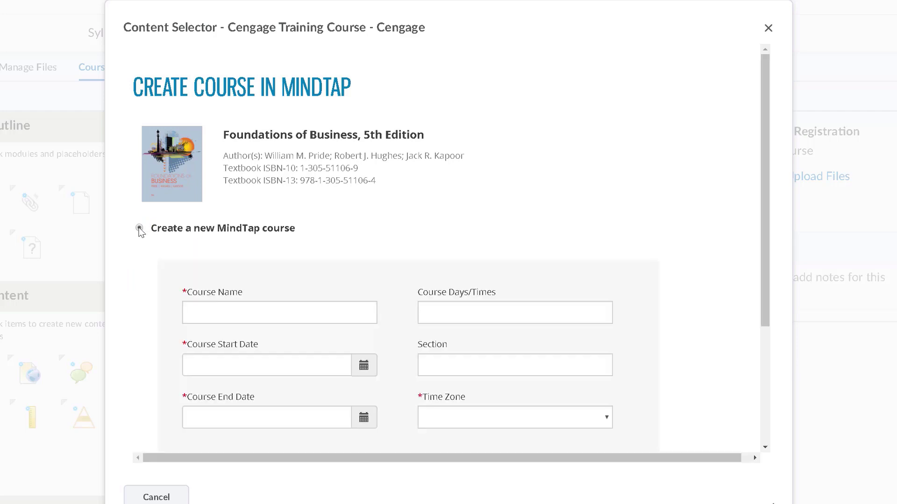
pyautogui.scroll(-4, 141, 232)
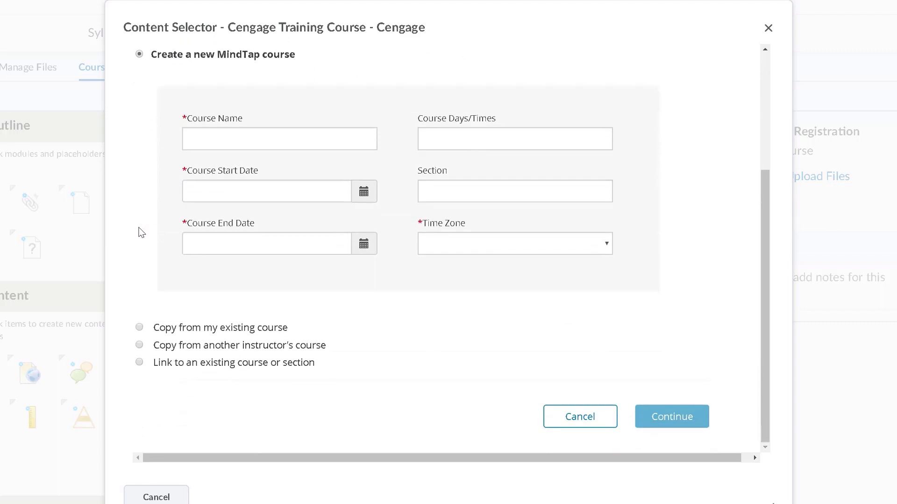
pyautogui.click(139, 327)
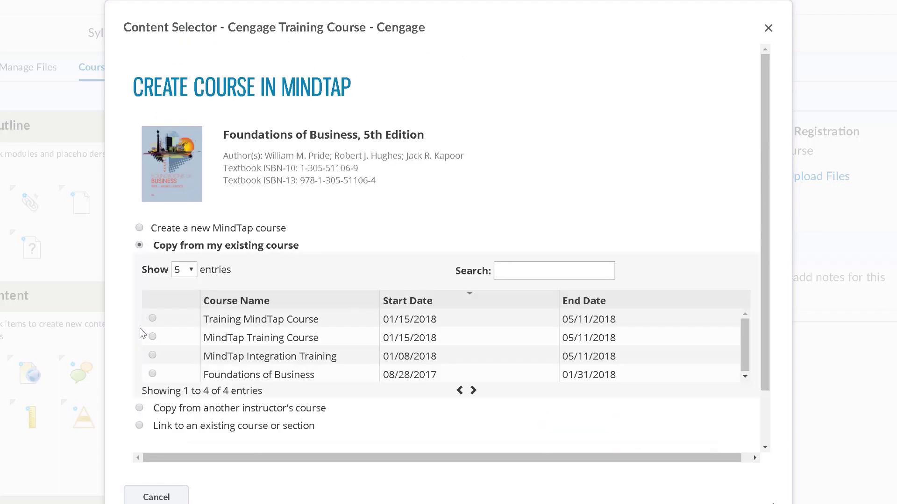
pyautogui.scroll(-1, 143, 333)
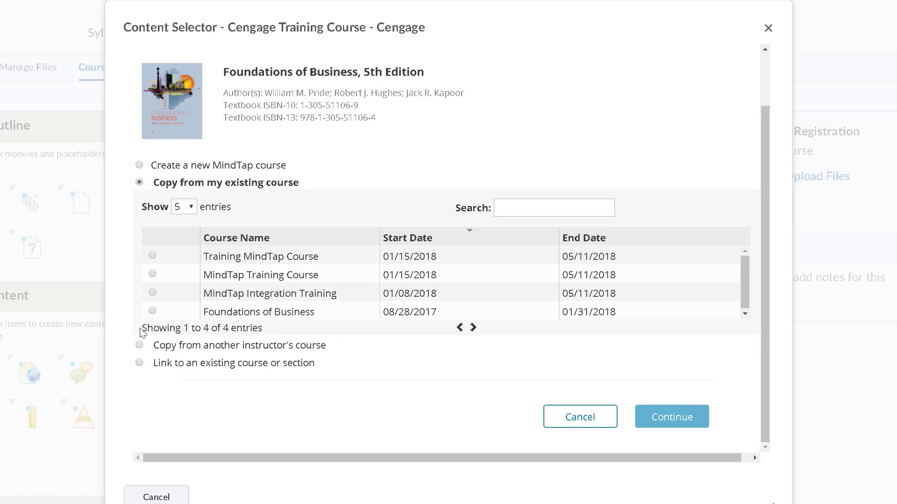
# Step: Choose copying another instructor's course and enter a pasted course key
pyautogui.click(141, 346)
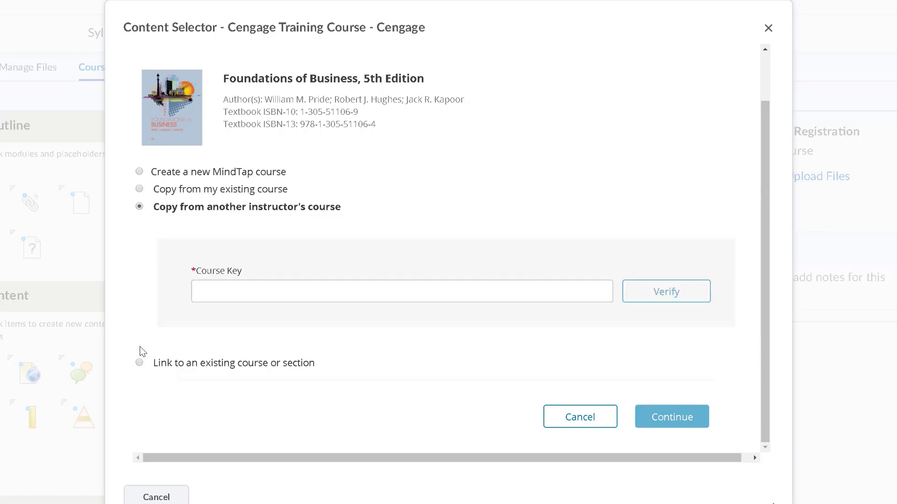
pyautogui.click(216, 295)
pyautogui.hotkey('ctrl', 'v')
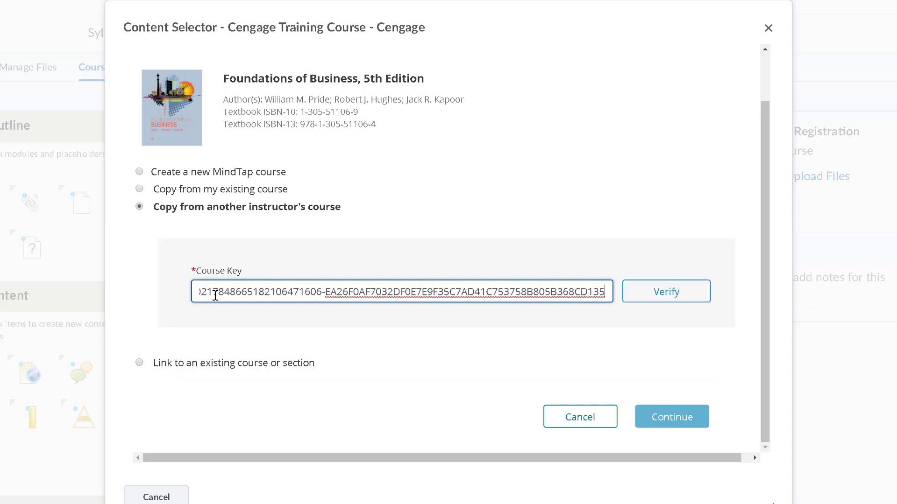
pyautogui.click(626, 298)
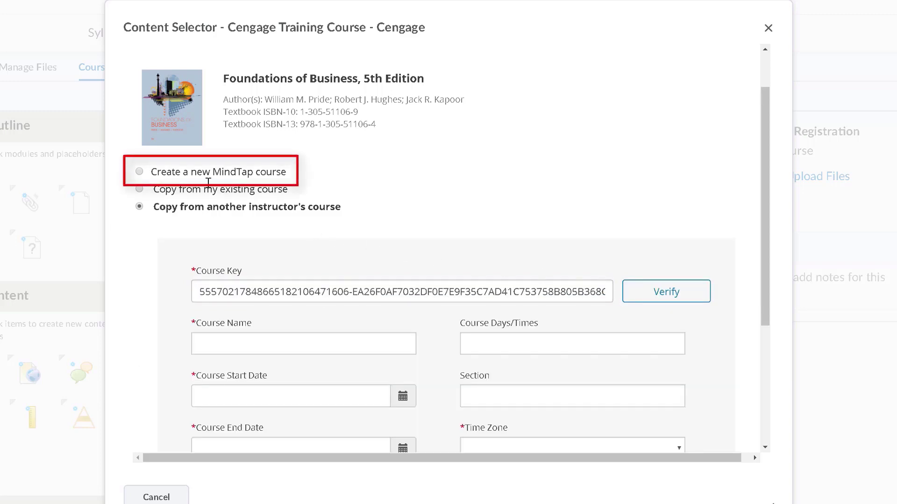
# Step: Switch back to a new MindTap course named 'MindTap Course Training'
pyautogui.click(140, 172)
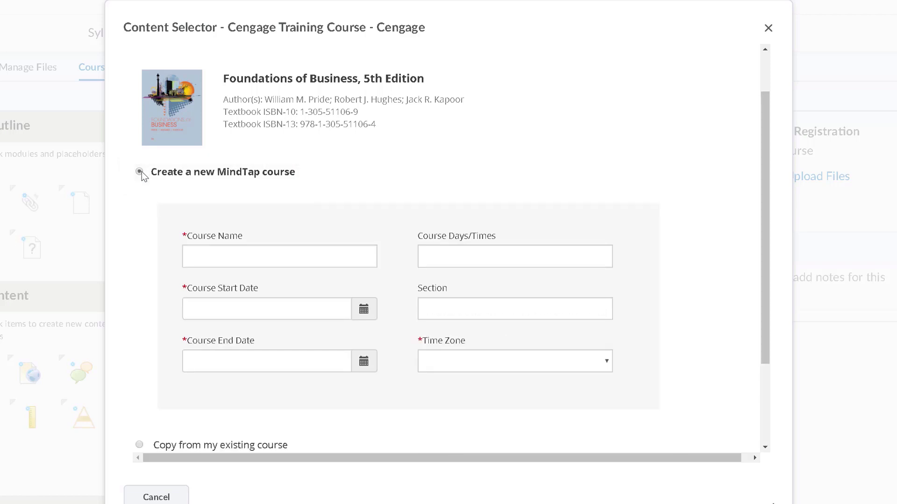
pyautogui.click(199, 255)
pyautogui.write('MindTa')
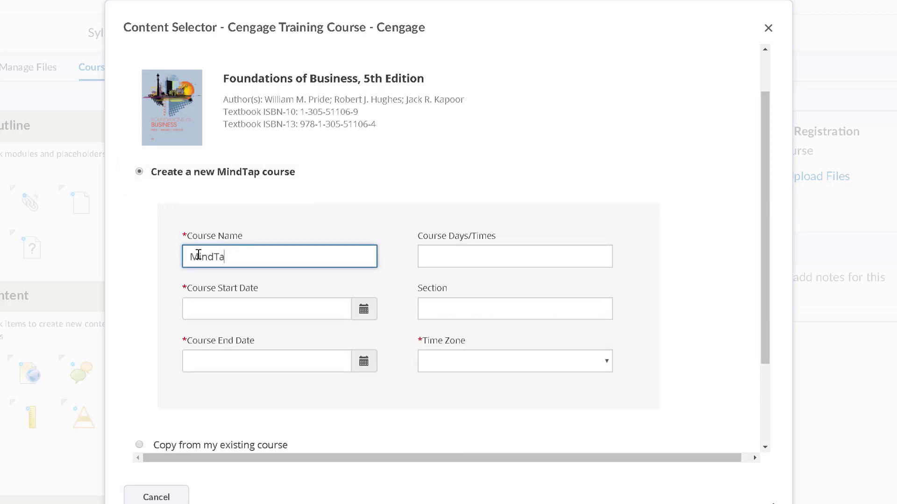
pyautogui.write('p Course Training')
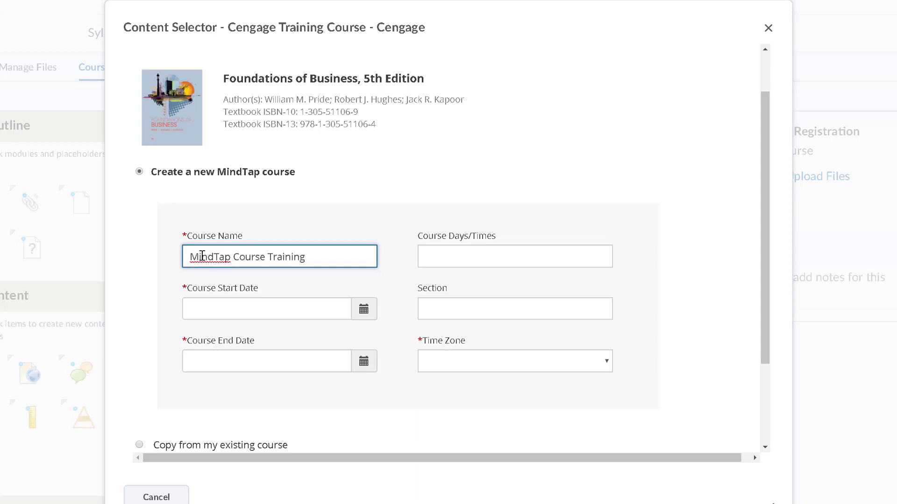
# Step: Set the course start date to 01/15/2018 and end date to 05/11/2018
pyautogui.click(306, 306)
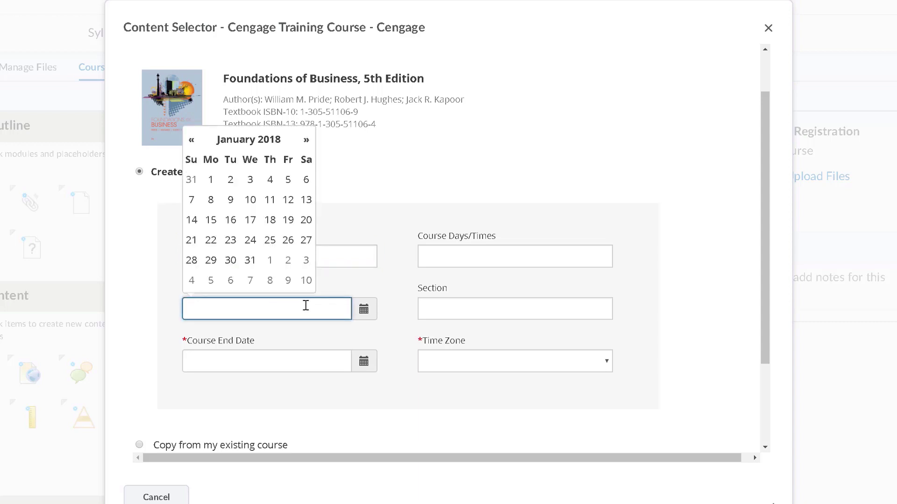
pyautogui.click(212, 221)
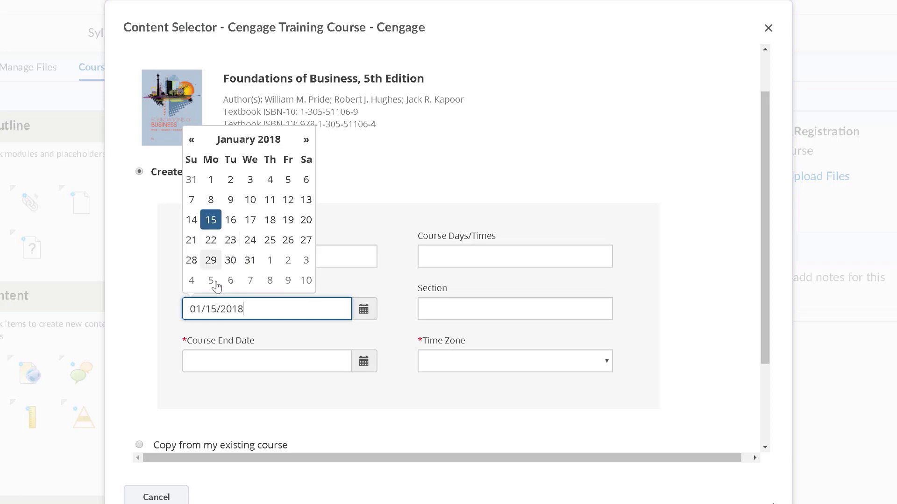
pyautogui.click(214, 334)
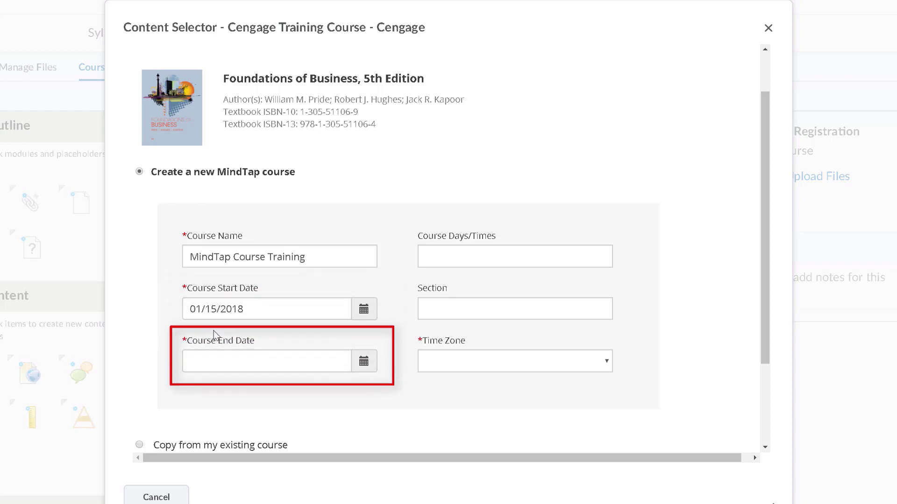
pyautogui.click(216, 356)
pyautogui.click(304, 193)
pyautogui.click(304, 193)
pyautogui.click(304, 193)
pyautogui.click(305, 193)
pyautogui.click(290, 254)
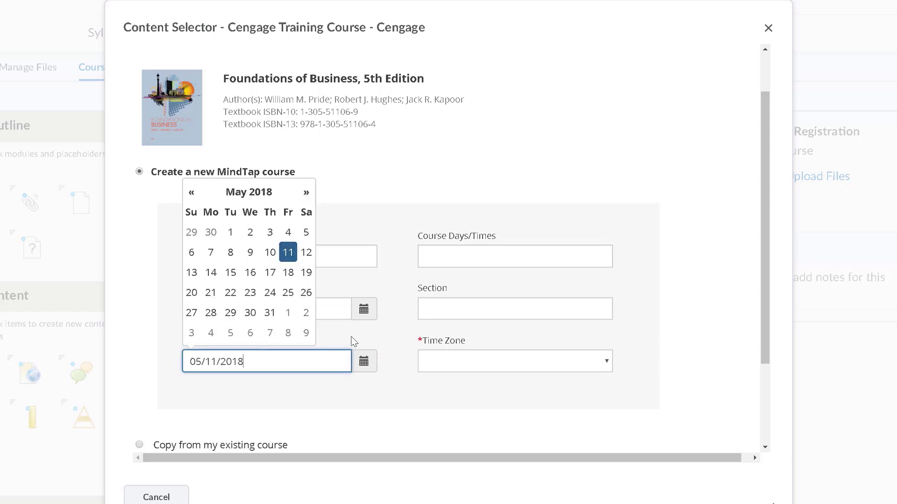
pyautogui.click(354, 342)
# Step: Set the time zone to Eastern Time (US & Canada) and submit the course for creation
pyautogui.click(421, 366)
pyautogui.click(467, 239)
pyautogui.scroll(-3, 619, 242)
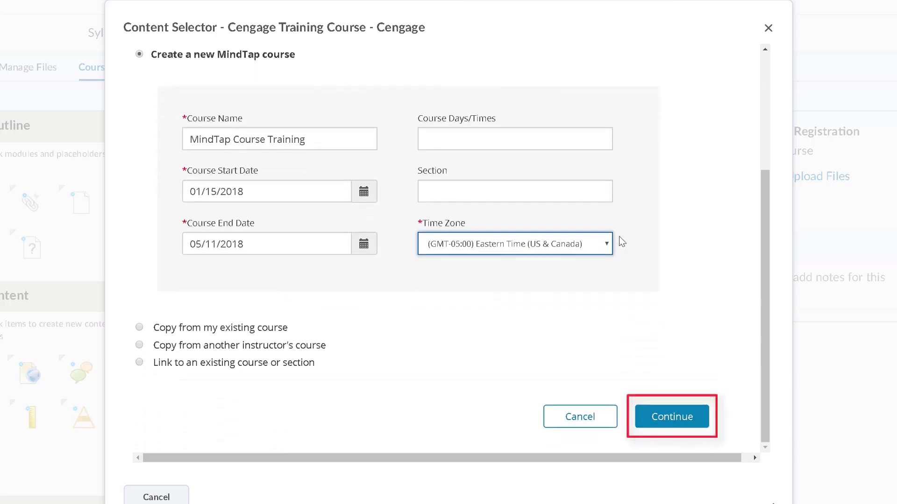
pyautogui.click(663, 417)
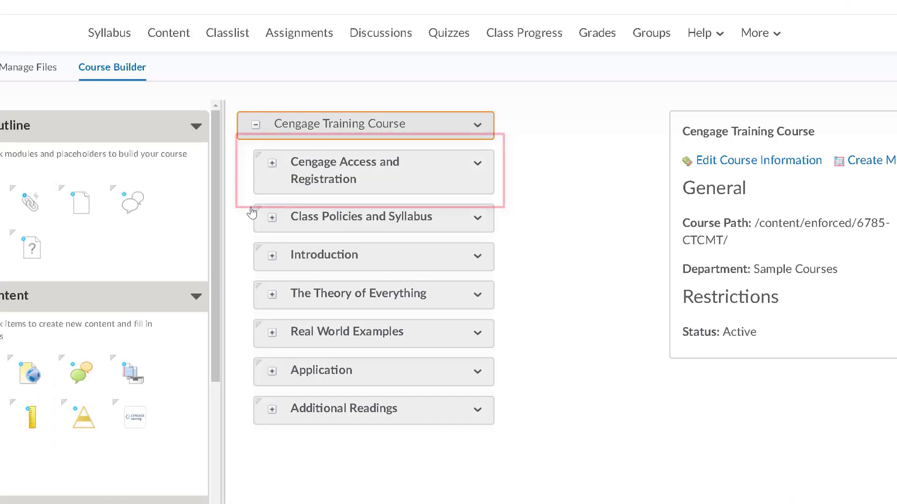
# Step: Open the Cengage Access and Registration module in Content to view its MindTap Course Training link
pyautogui.click(272, 165)
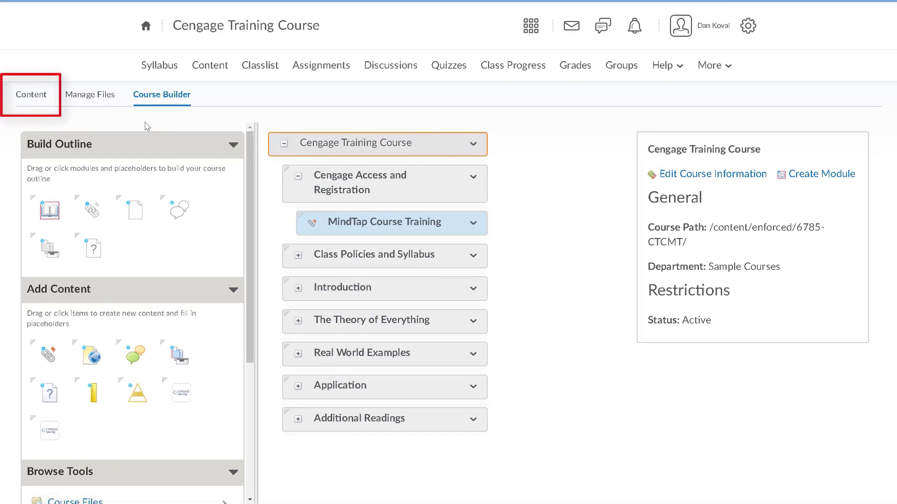
pyautogui.click(32, 95)
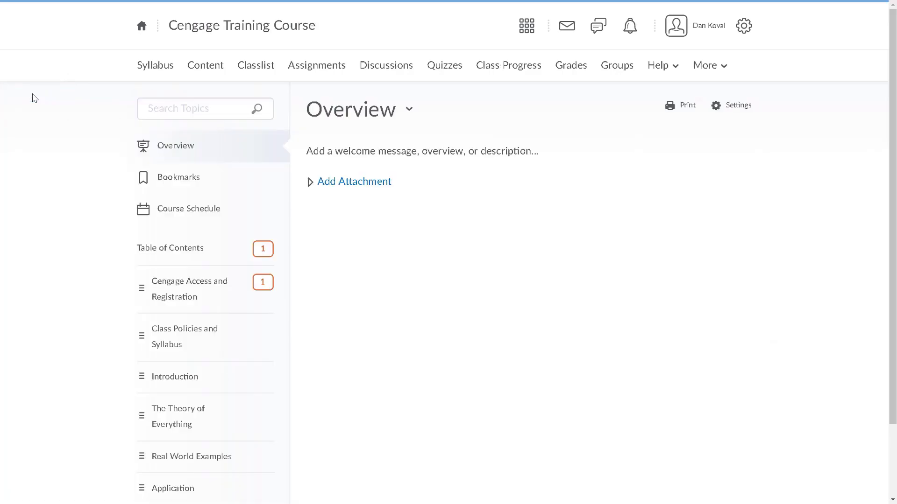
pyautogui.click(146, 280)
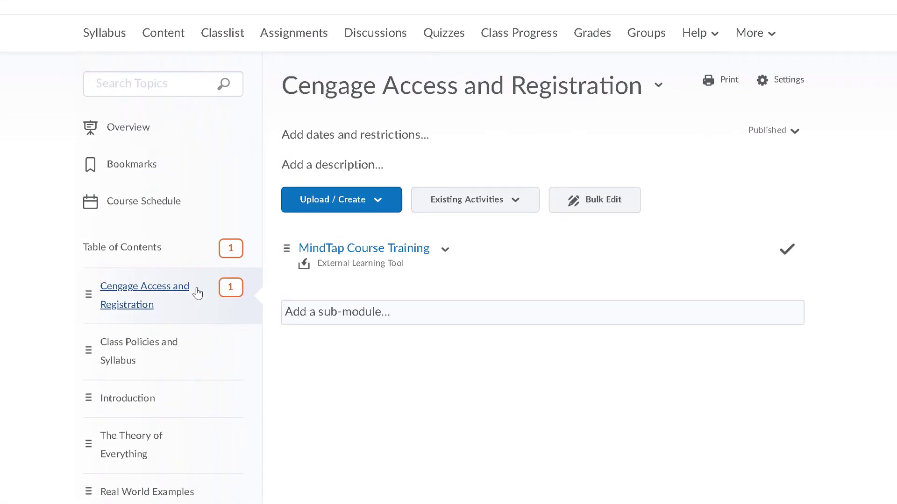
# Step: Rename the MindTap link to 'Access and Register for Cengage Resources Here' and make it open externally
pyautogui.click(444, 251)
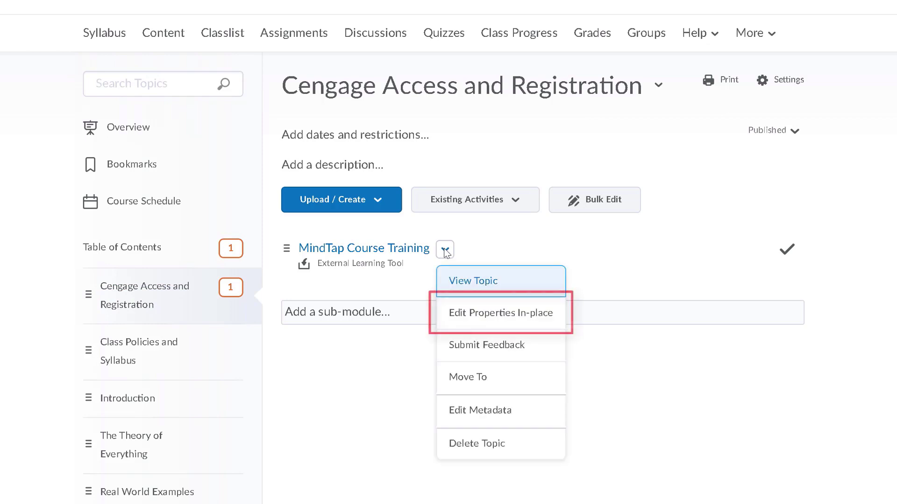
pyautogui.click(453, 313)
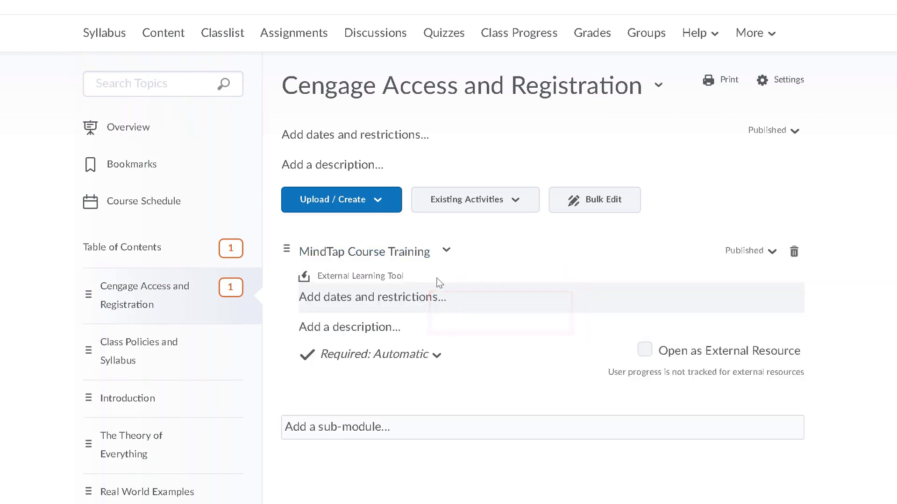
pyautogui.click(426, 253)
pyautogui.write('Access and Register for Cengage Resources Here')
pyautogui.press('Return')
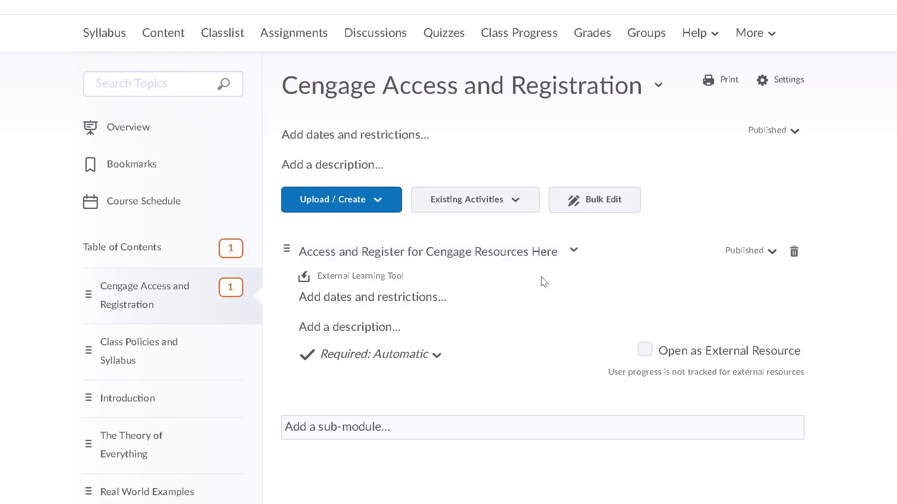
pyautogui.click(644, 351)
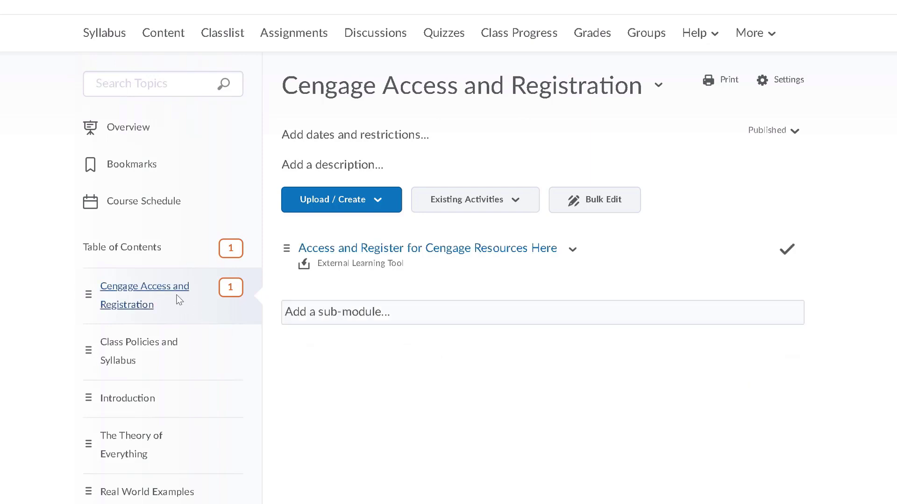
# Step: Launch the MindTap course from the renamed link and start Guided Setup
pyautogui.click(312, 255)
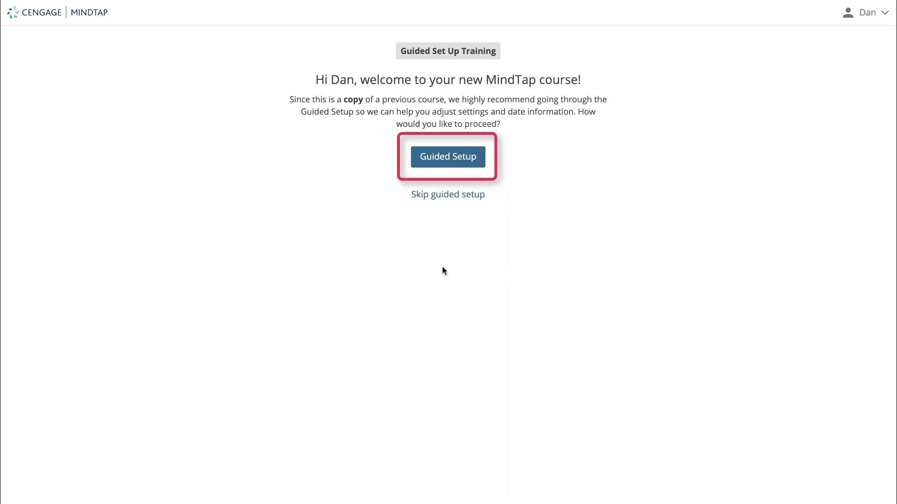
pyautogui.click(441, 165)
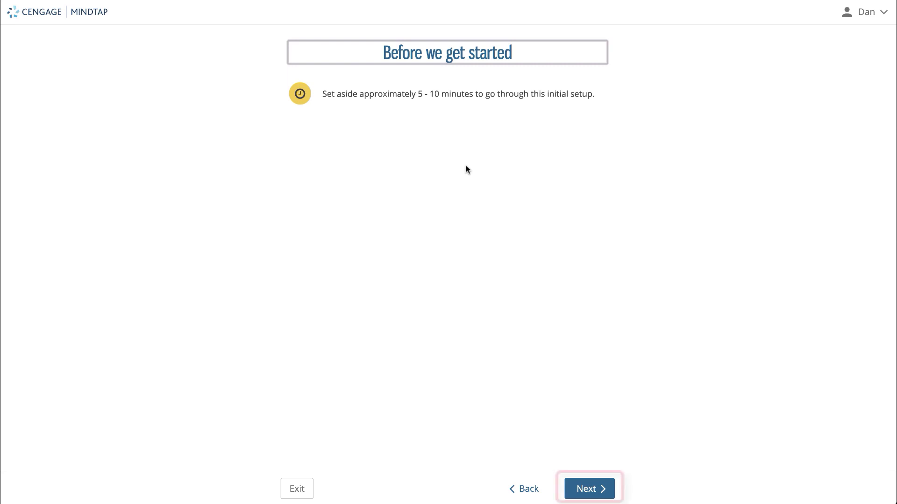
# Step: Continue past the introduction to The Basics, keeping Online format and By topic view
pyautogui.click(579, 487)
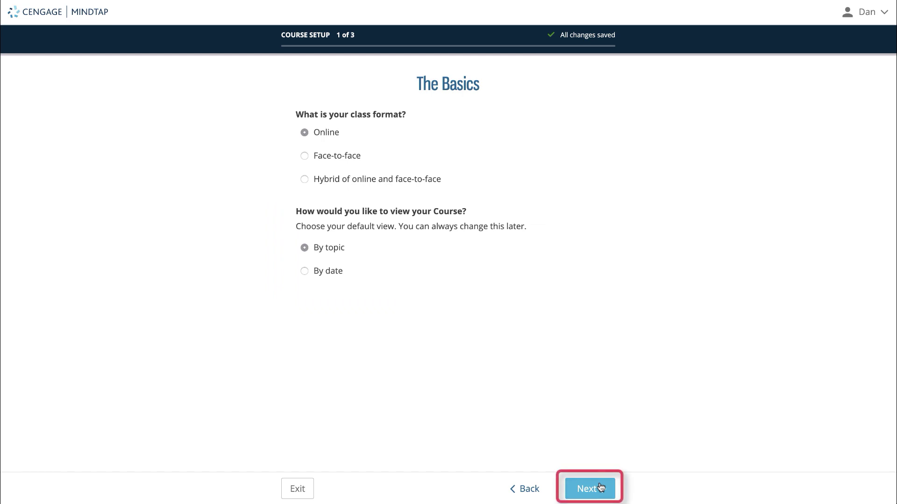
# Step: Mark the course as using an LMS, select Brightspace by D2L, and continue to Activity Settings
pyautogui.click(601, 489)
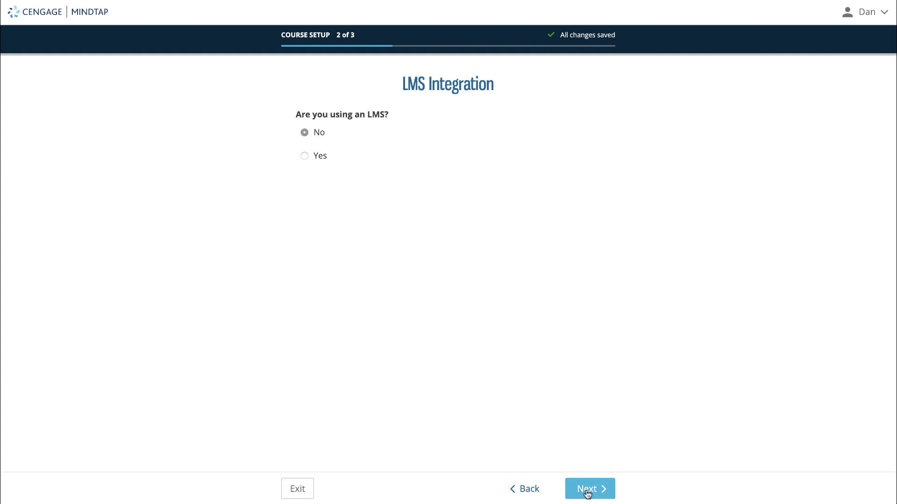
pyautogui.click(305, 156)
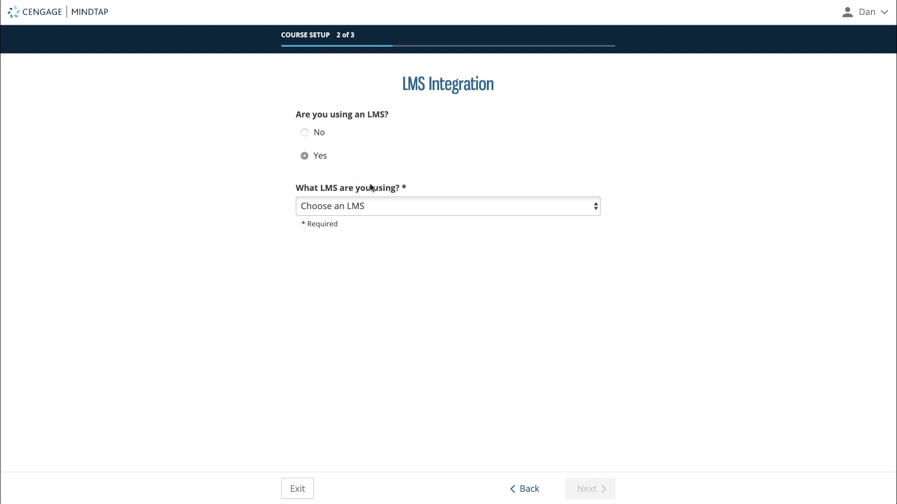
pyautogui.click(397, 203)
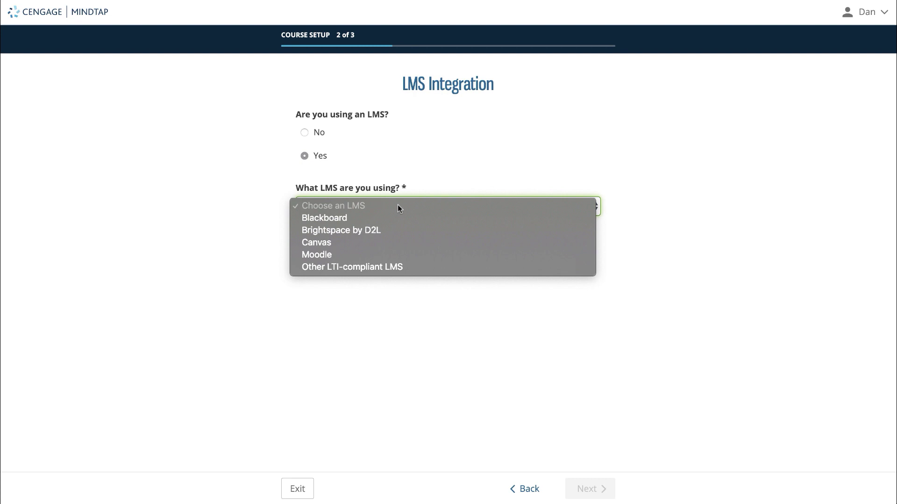
pyautogui.click(401, 230)
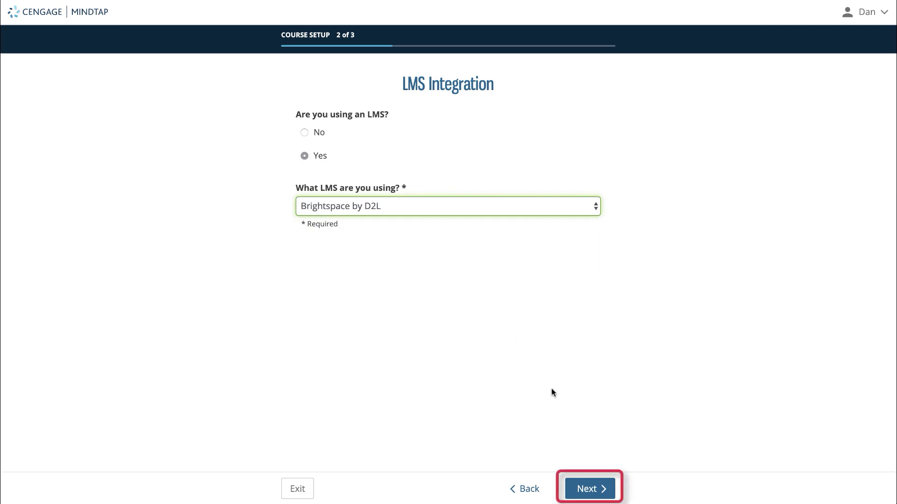
pyautogui.click(581, 489)
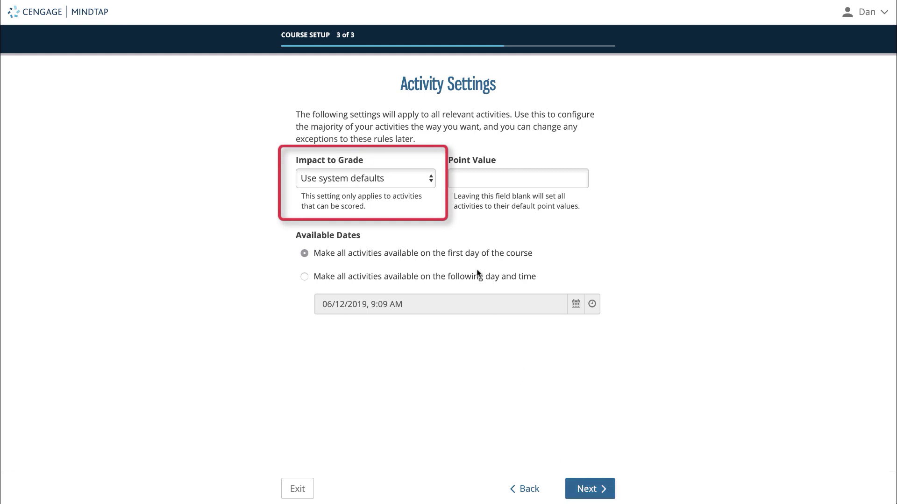
# Step: Keep Impact to Grade at Use system defaults and make activities available on August 30, 2019
pyautogui.click(424, 179)
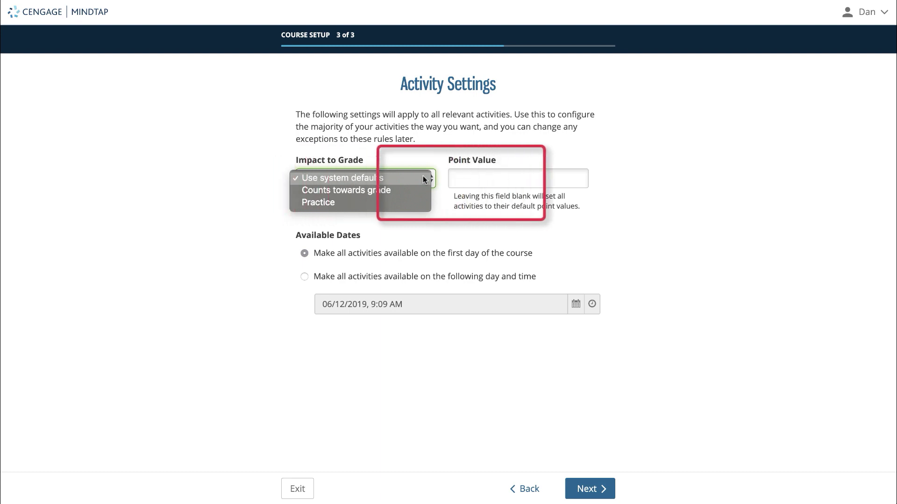
pyautogui.click(507, 208)
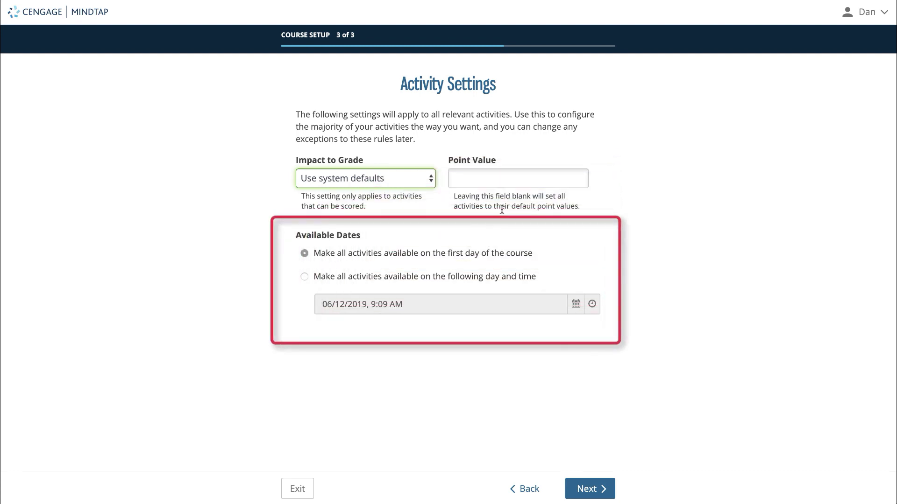
pyautogui.click(314, 278)
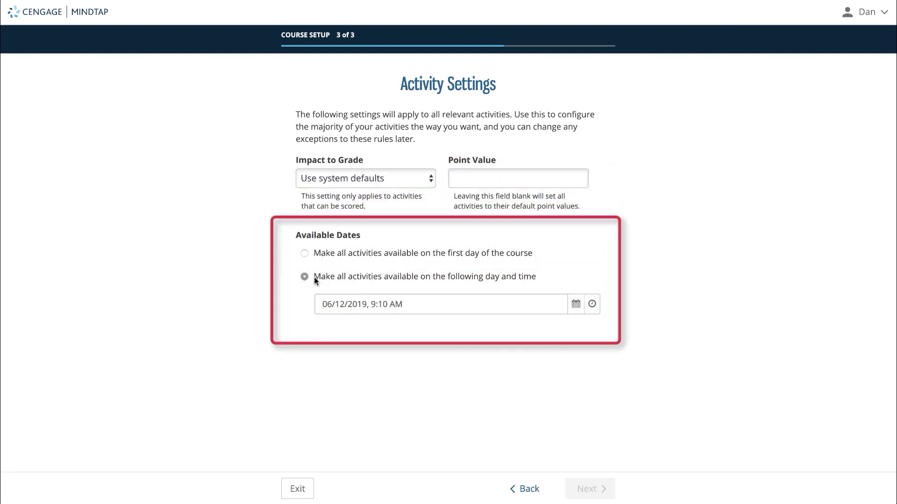
pyautogui.click(577, 306)
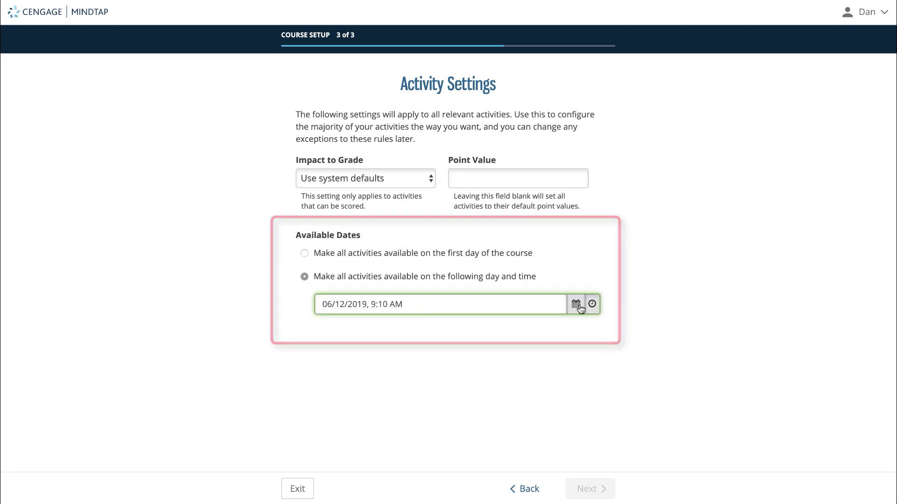
pyautogui.click(423, 258)
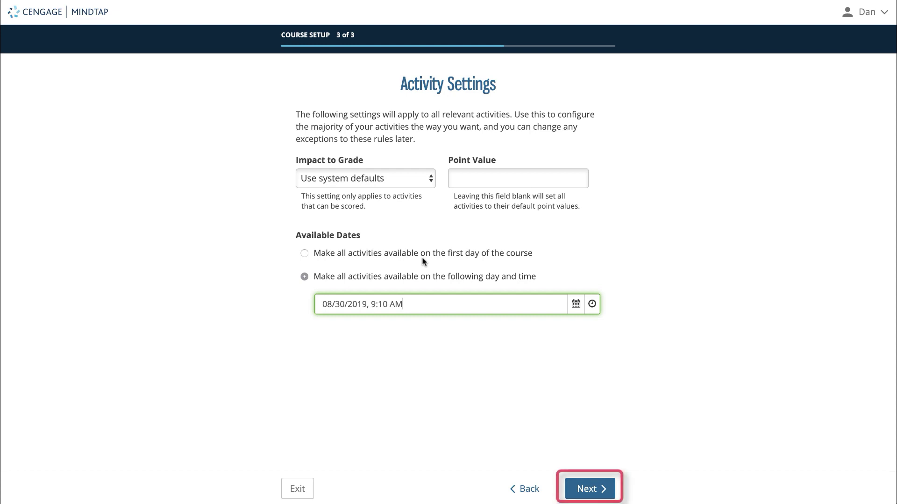
# Step: Advance from Activity Settings to the Finish Course Setup page
pyautogui.click(601, 482)
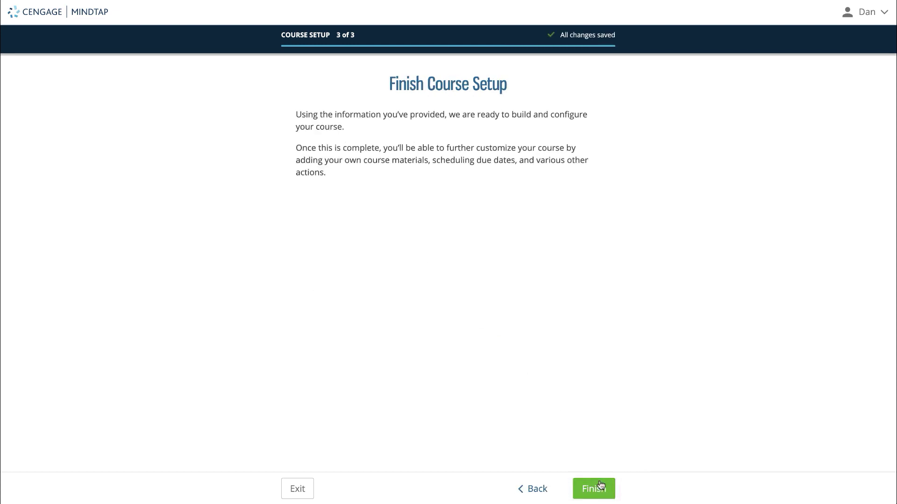